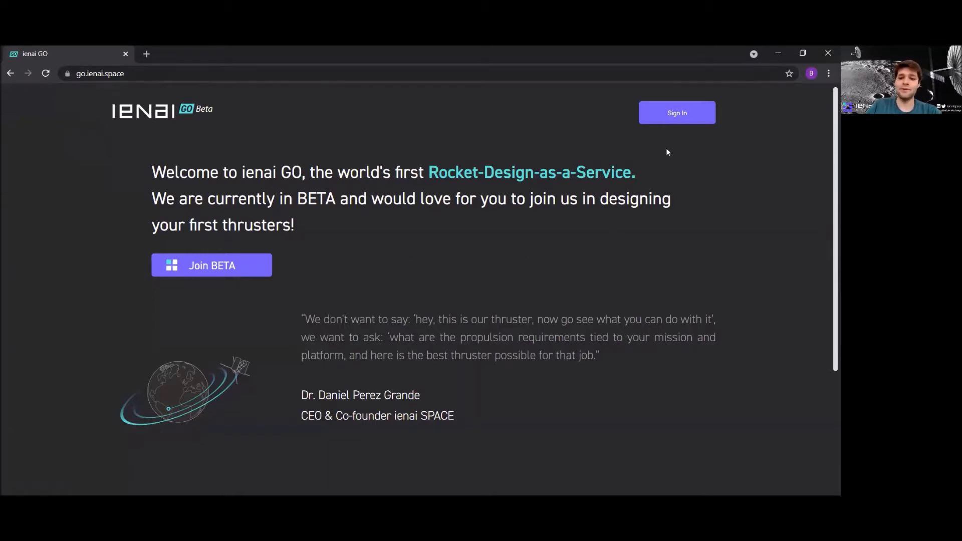
# - Sign in to ienai GO and create a new mission named My mission
pyautogui.click(677, 114)
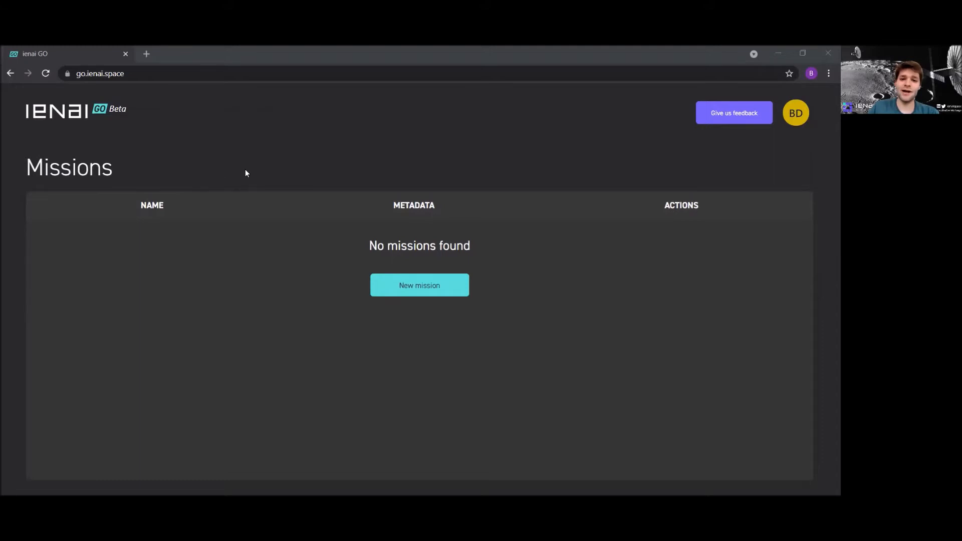
pyautogui.click(425, 286)
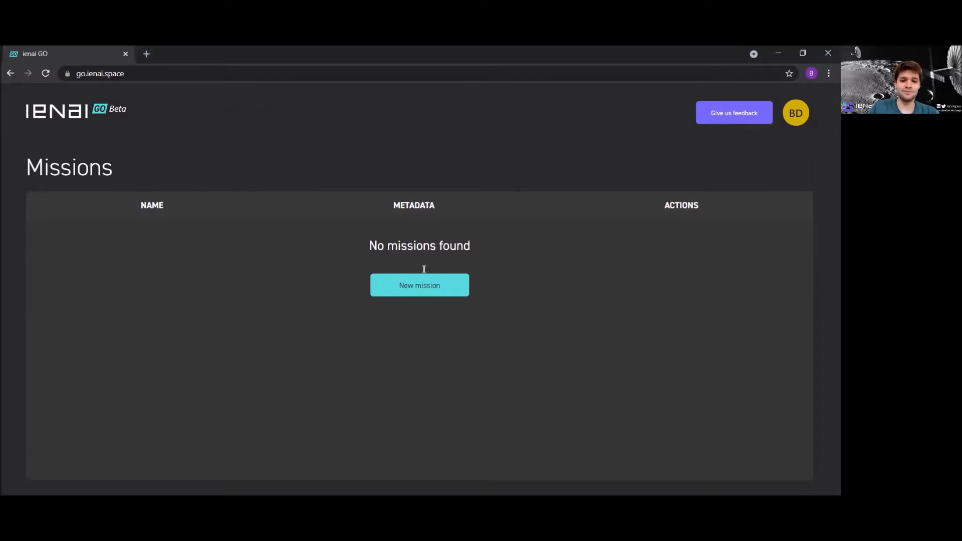
pyautogui.write('My mission')
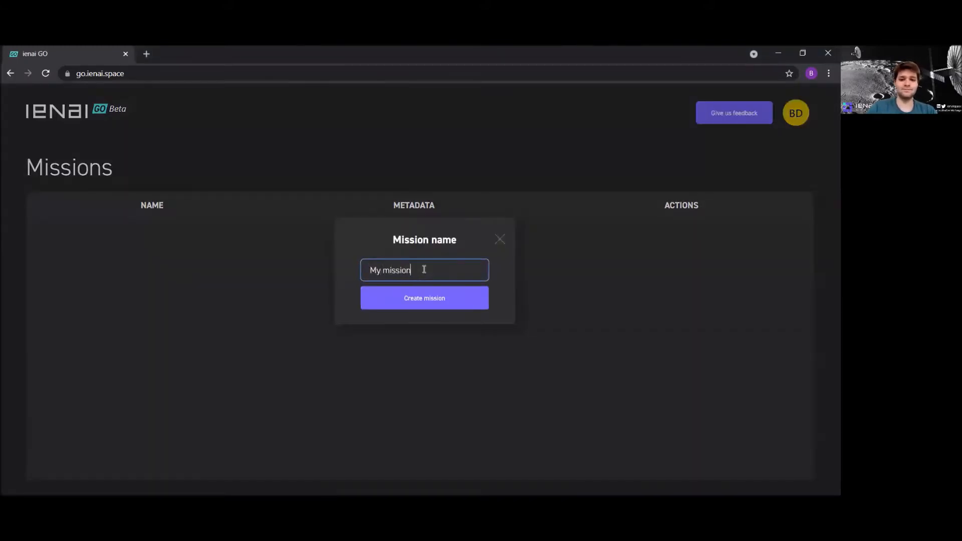
pyautogui.click(421, 298)
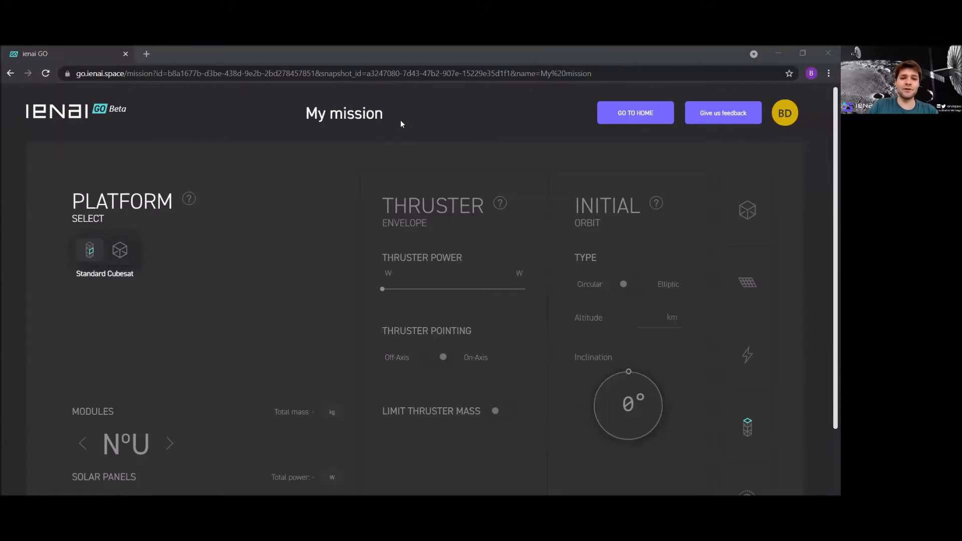
# - View the Custom platform option, and set the platform to a Standard Cubesat with 3U modules
pyautogui.scroll(-1, 401, 124)
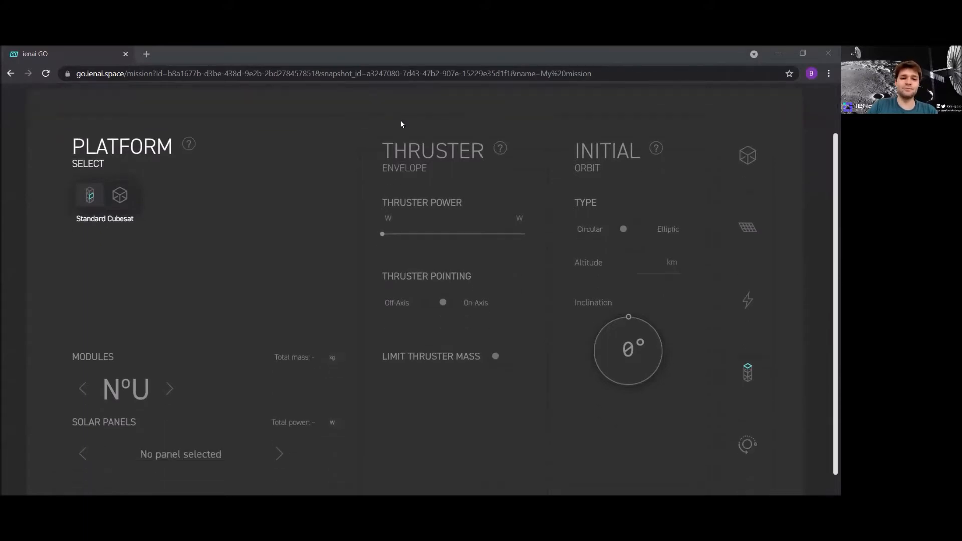
pyautogui.click(120, 195)
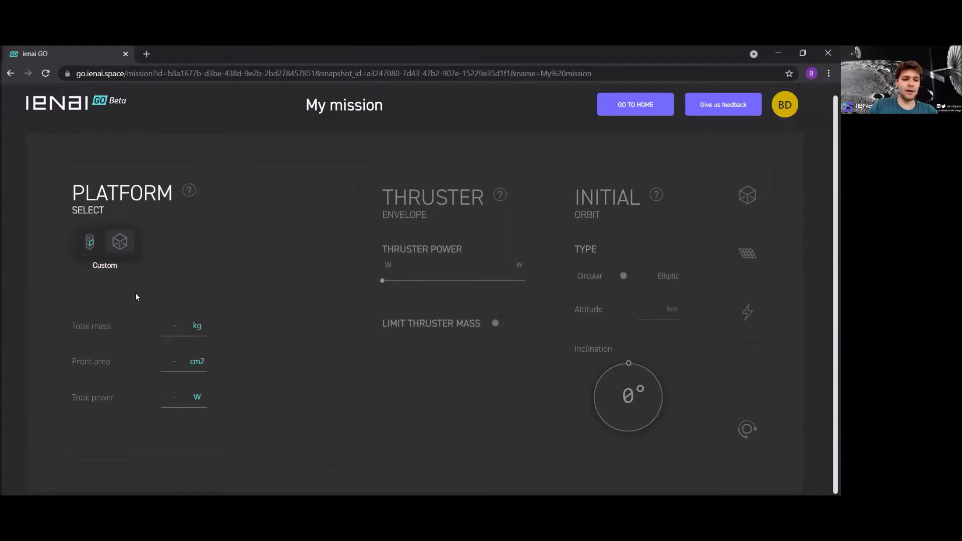
pyautogui.click(94, 251)
pyautogui.scroll(-2, 196, 304)
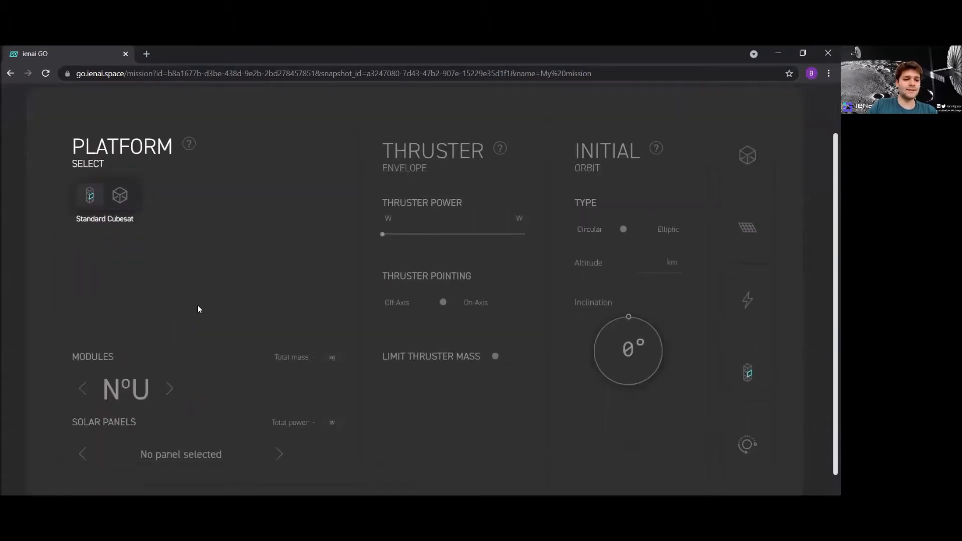
pyautogui.click(170, 368)
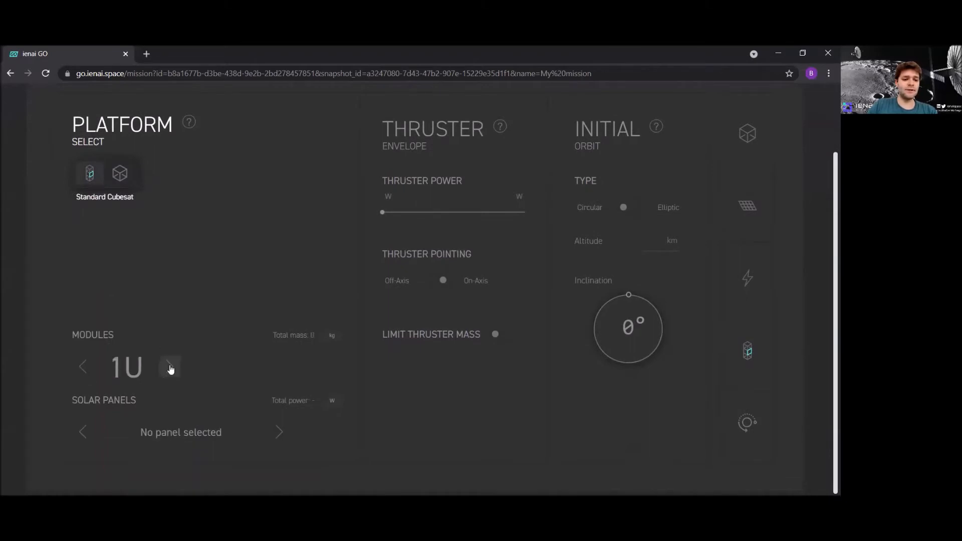
pyautogui.click(171, 369)
pyautogui.click(171, 368)
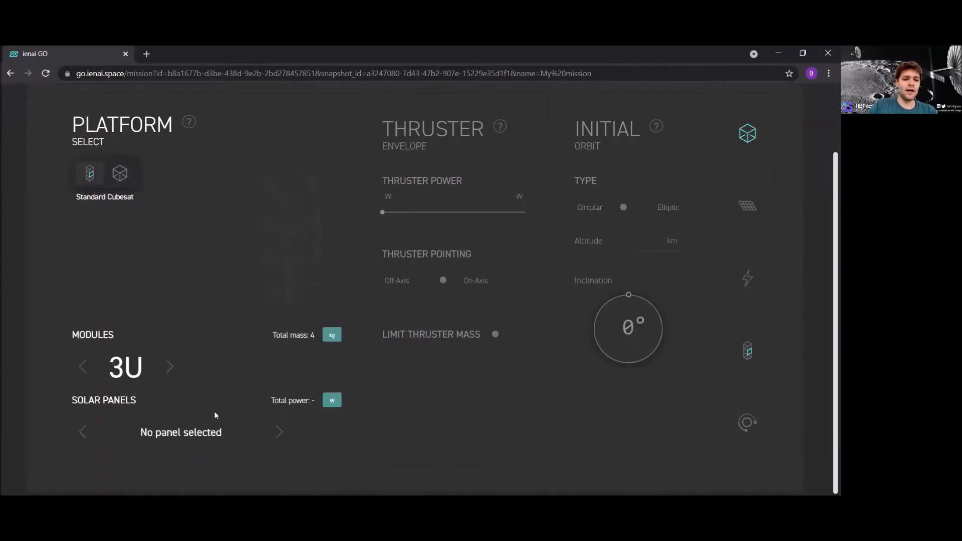
# - Choose BM + 2 double deployable panels as the platform's solar panels
pyautogui.click(280, 434)
pyautogui.click(280, 434)
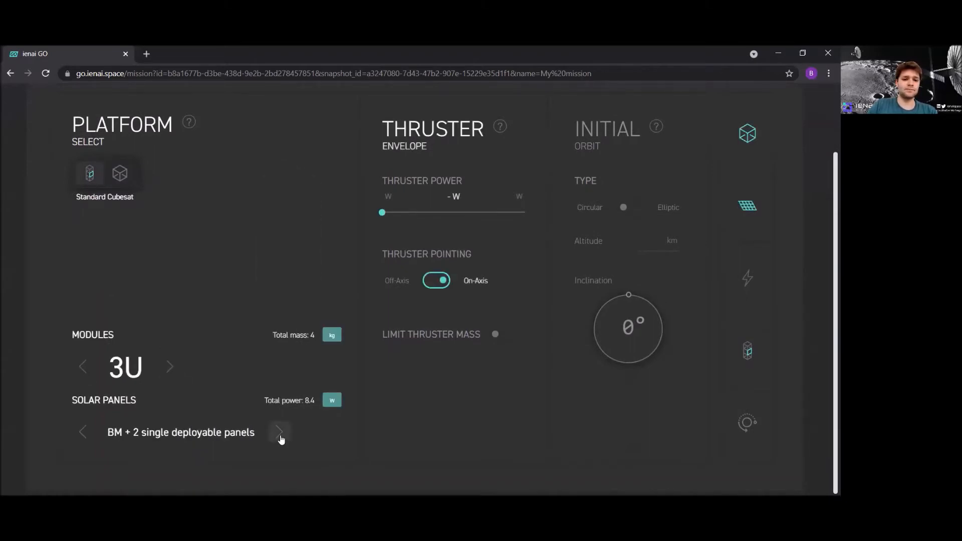
pyautogui.click(280, 434)
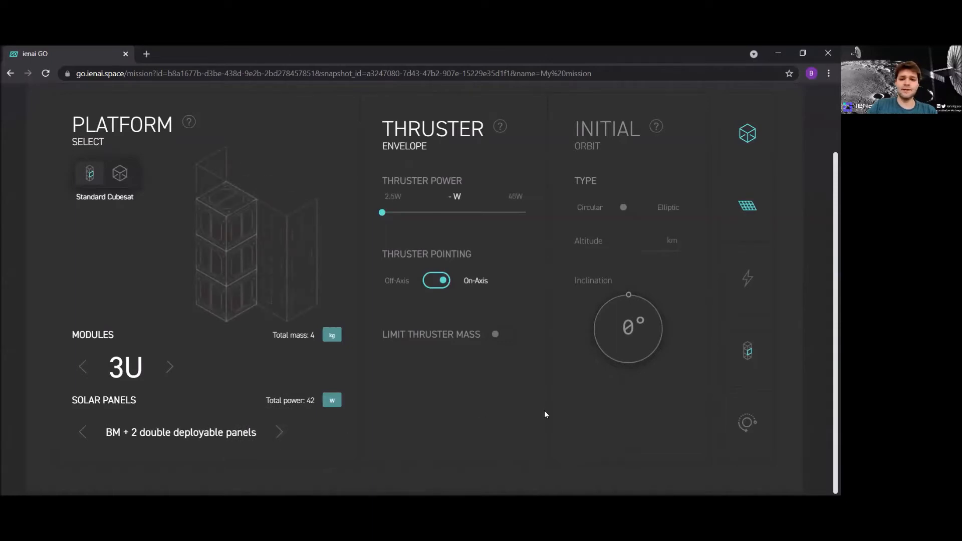
# - Set the thruster power to 20 W with On-Axis pointing, and limit the thruster mass to 0.76 kg (19.0 %)
pyautogui.scroll(2, 544, 410)
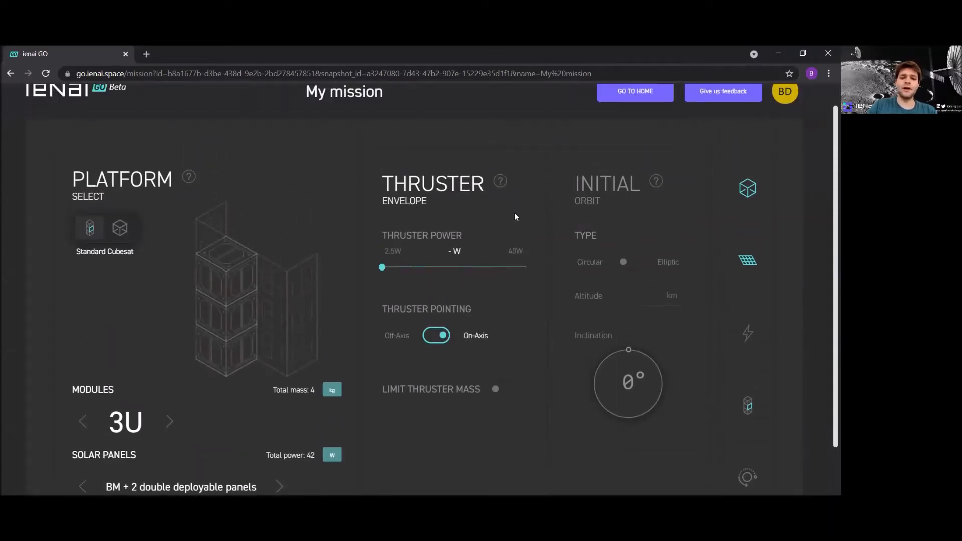
pyautogui.moveTo(383, 267); pyautogui.dragTo(449, 270)
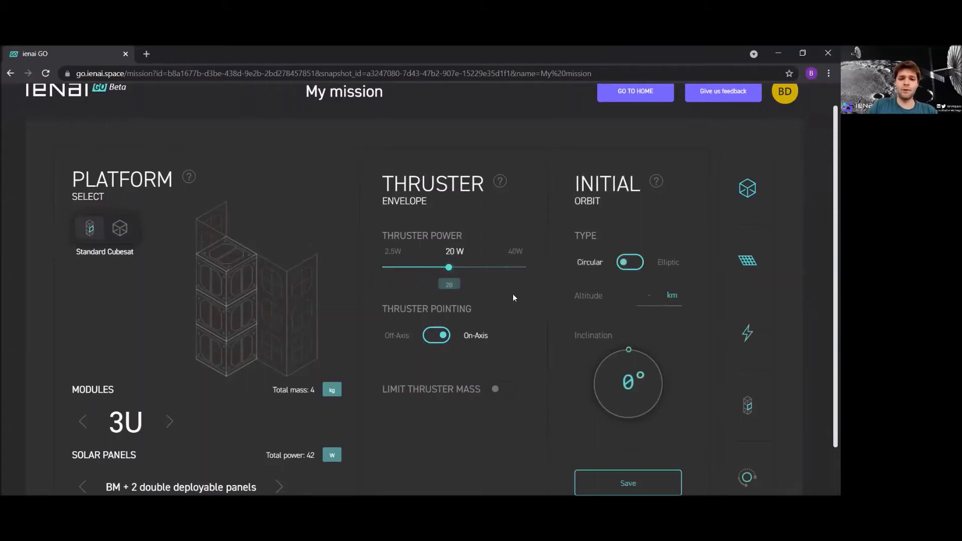
pyautogui.scroll(-2, 521, 288)
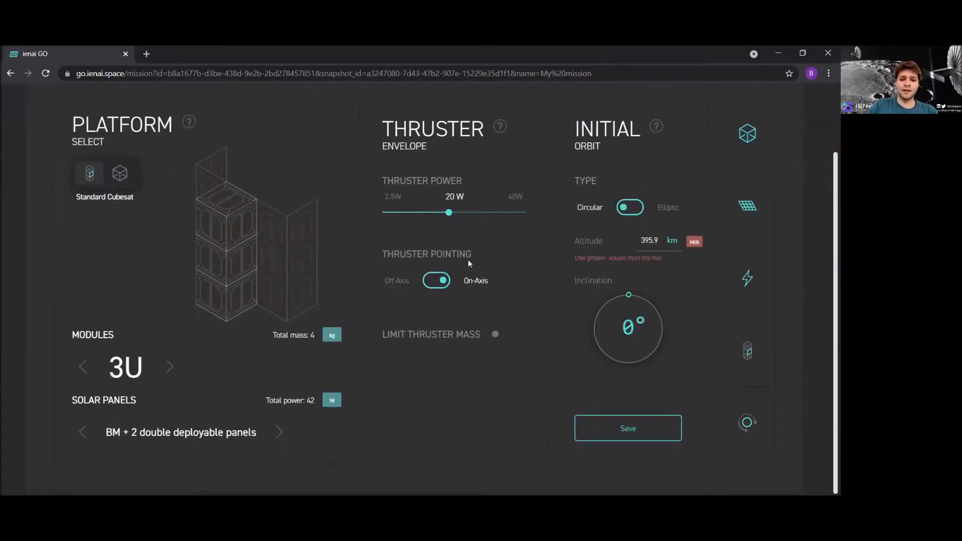
pyautogui.click(441, 285)
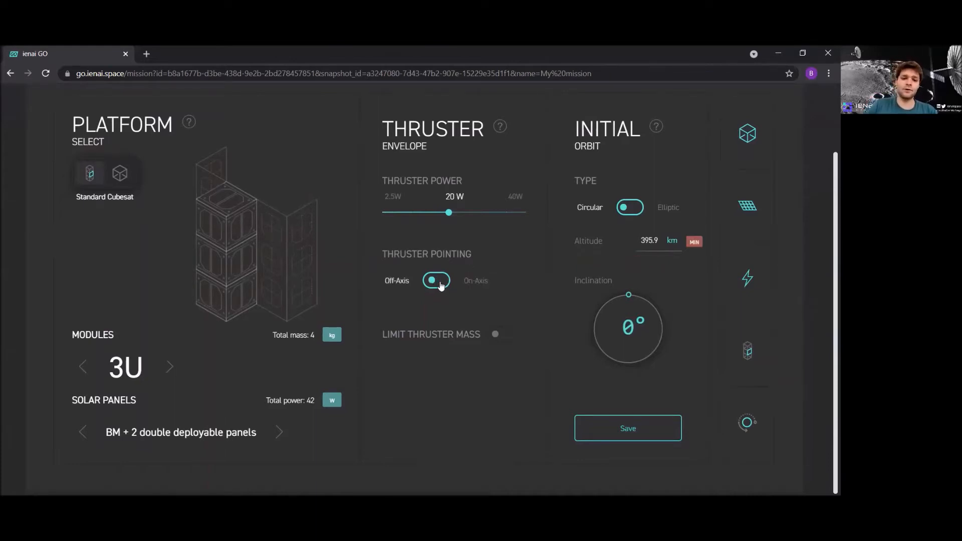
pyautogui.click(441, 284)
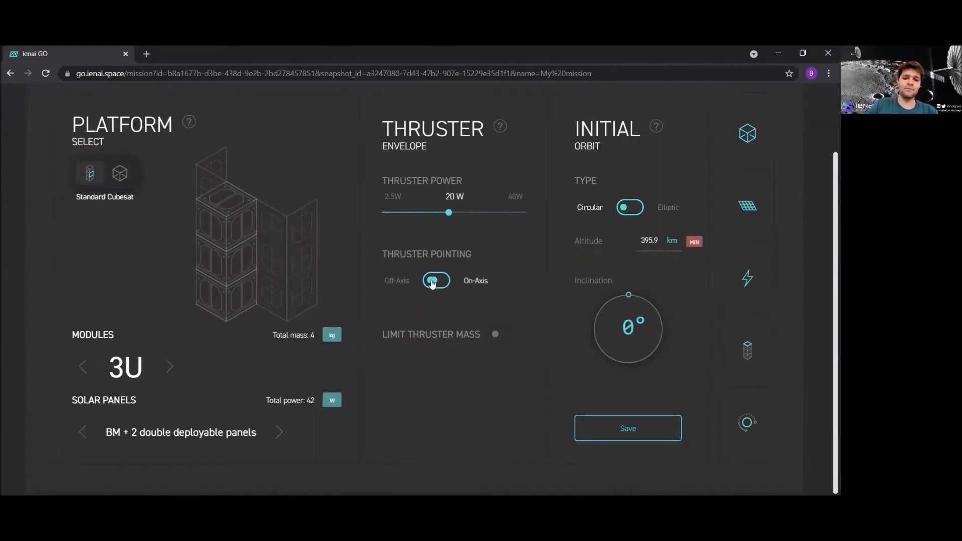
pyautogui.click(496, 335)
pyautogui.moveTo(383, 380); pyautogui.dragTo(413, 376)
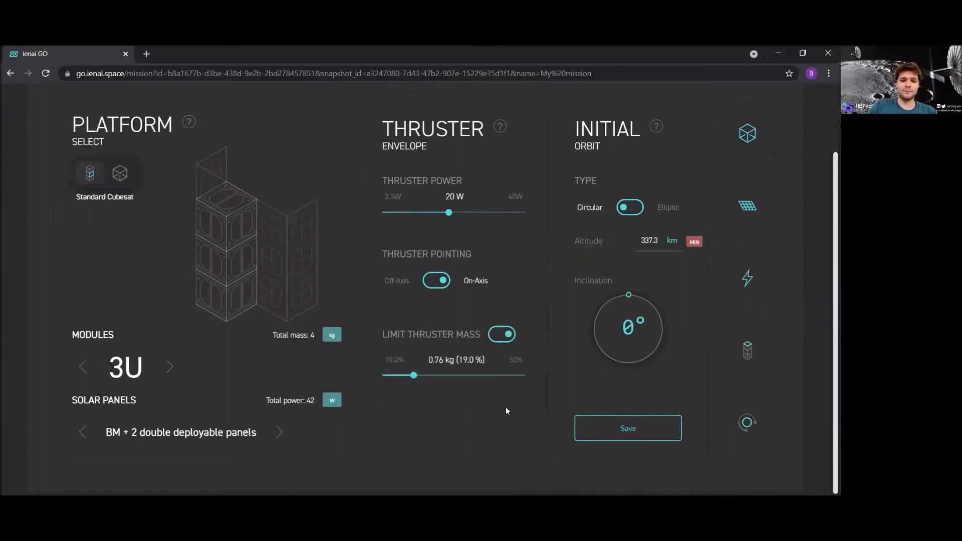
# - Define the initial orbit as circular with 400 km altitude and 52° inclination, and save the mission setup
pyautogui.scroll(1, 672, 368)
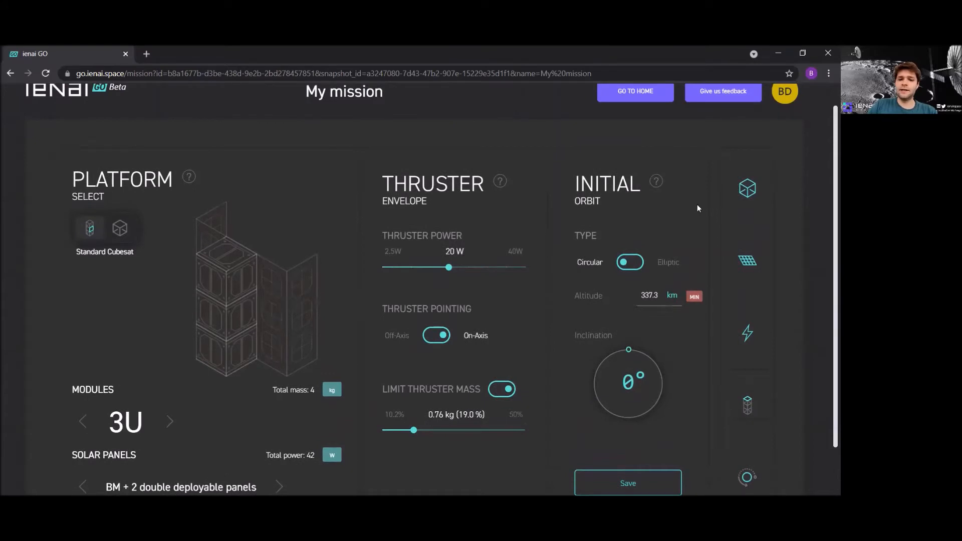
pyautogui.scroll(-1, 677, 205)
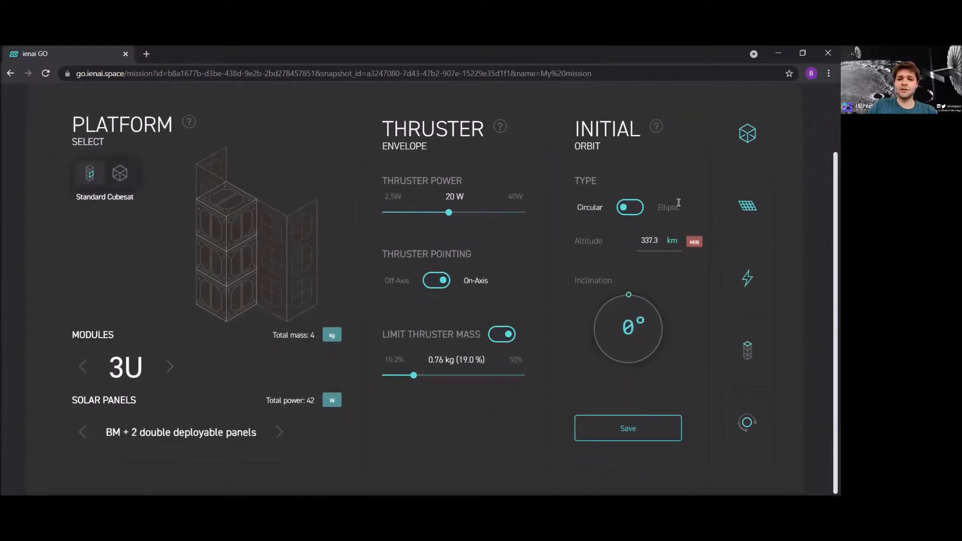
pyautogui.click(624, 209)
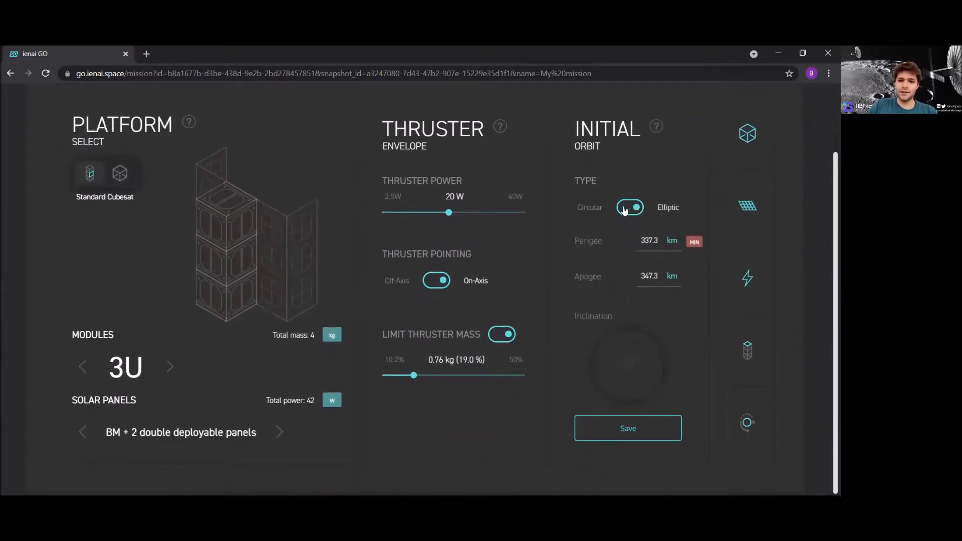
pyautogui.click(626, 208)
pyautogui.click(660, 239)
pyautogui.write('400')
pyautogui.click(674, 271)
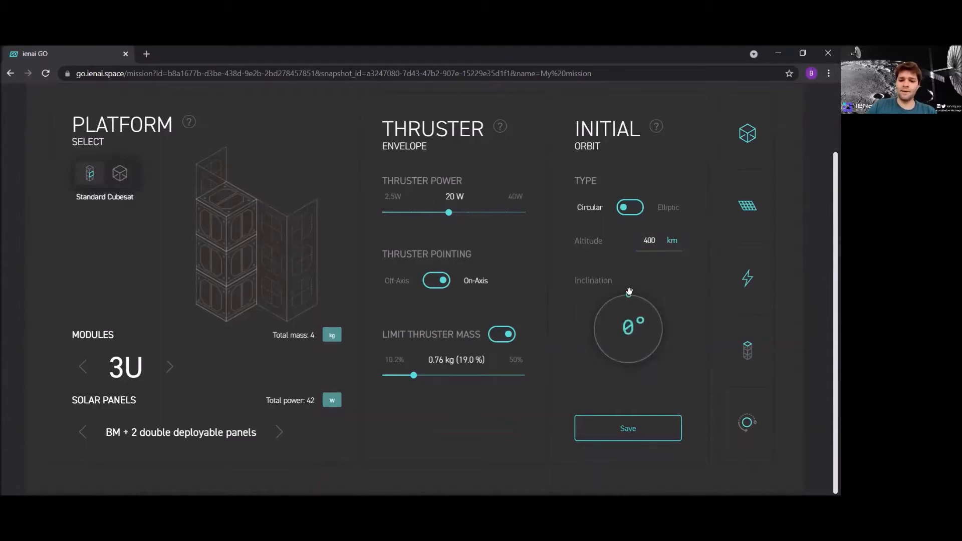
pyautogui.moveTo(629, 295); pyautogui.dragTo(660, 337)
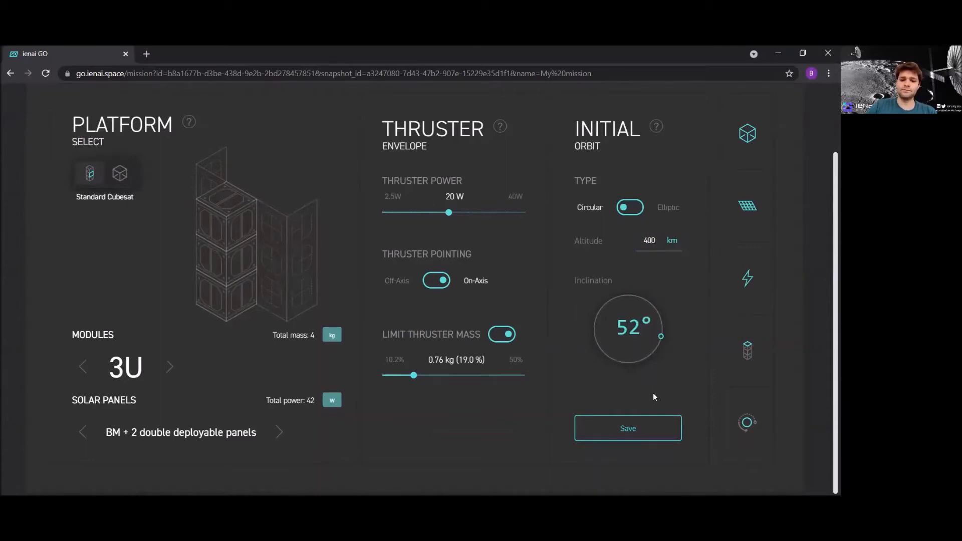
pyautogui.click(632, 434)
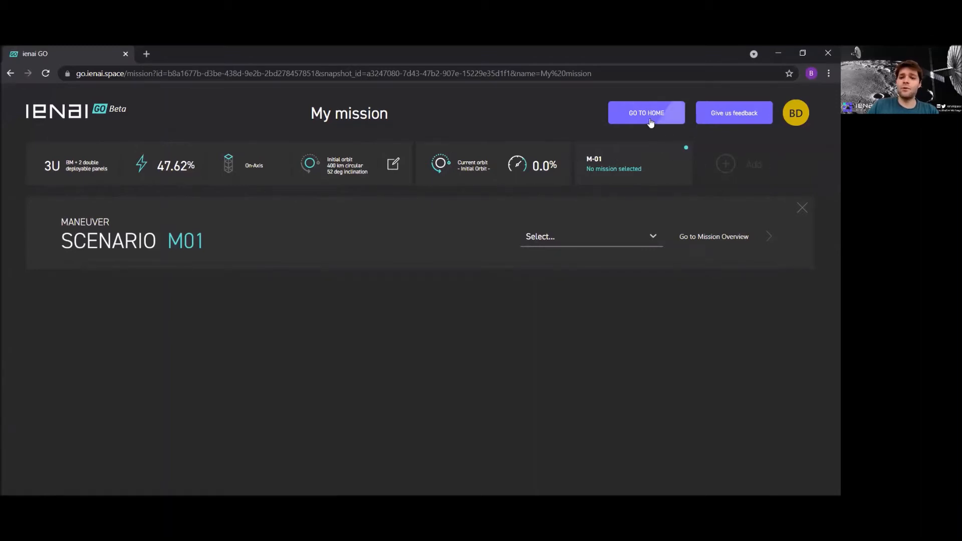
# - View the feedback categories, and choose RAAN phasing as the scenario for maneuver M01
pyautogui.click(742, 118)
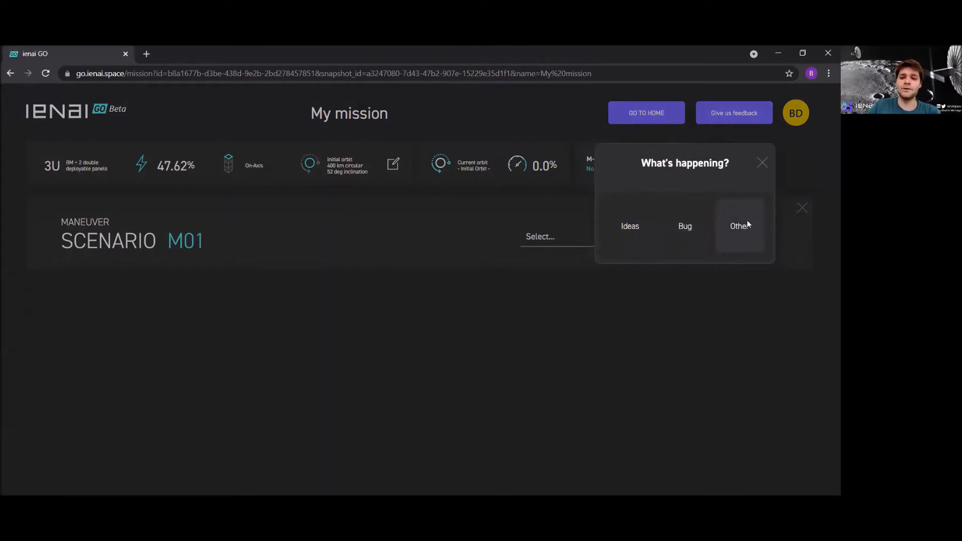
pyautogui.click(761, 164)
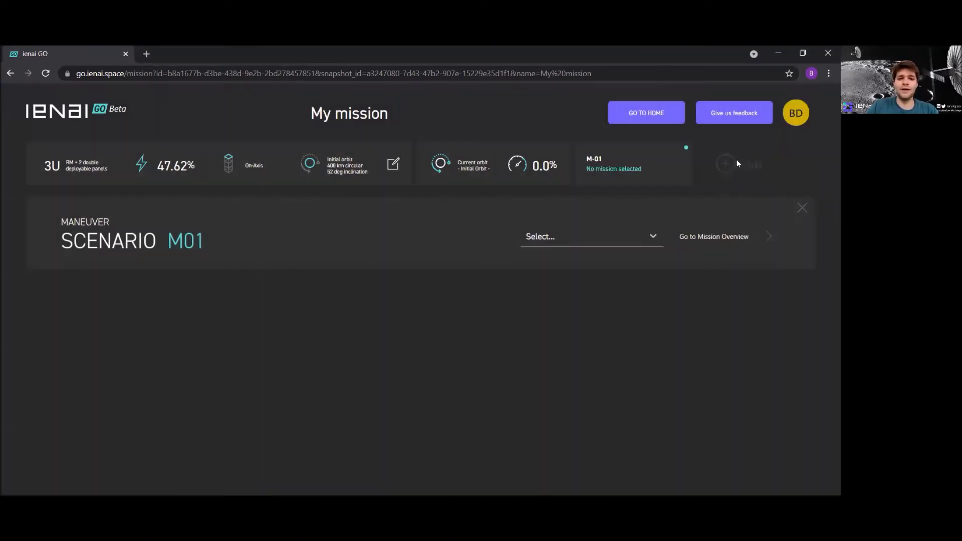
pyautogui.click(652, 237)
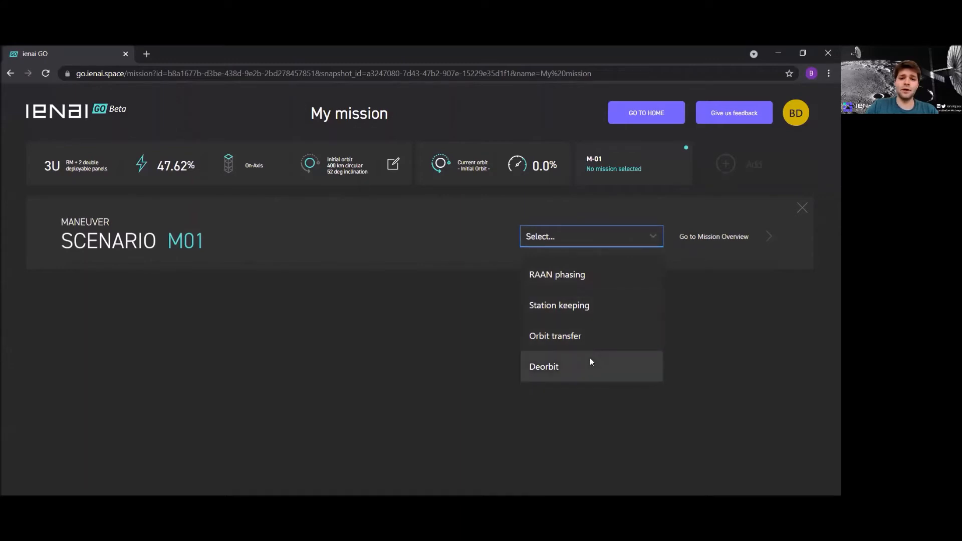
pyautogui.click(588, 284)
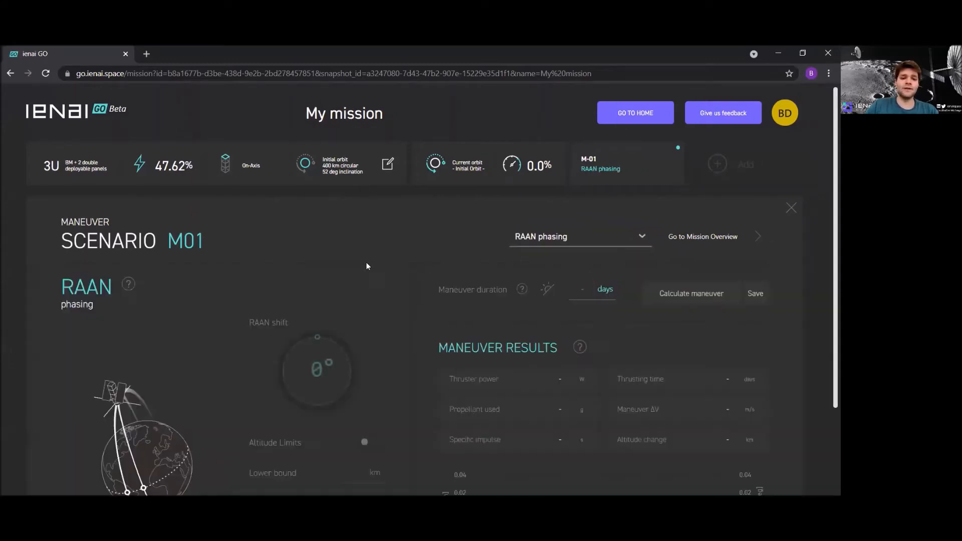
# - Enable the altitude limits for the RAAN phasing maneuver and set the upper bound to 800 km
pyautogui.scroll(-2, 383, 240)
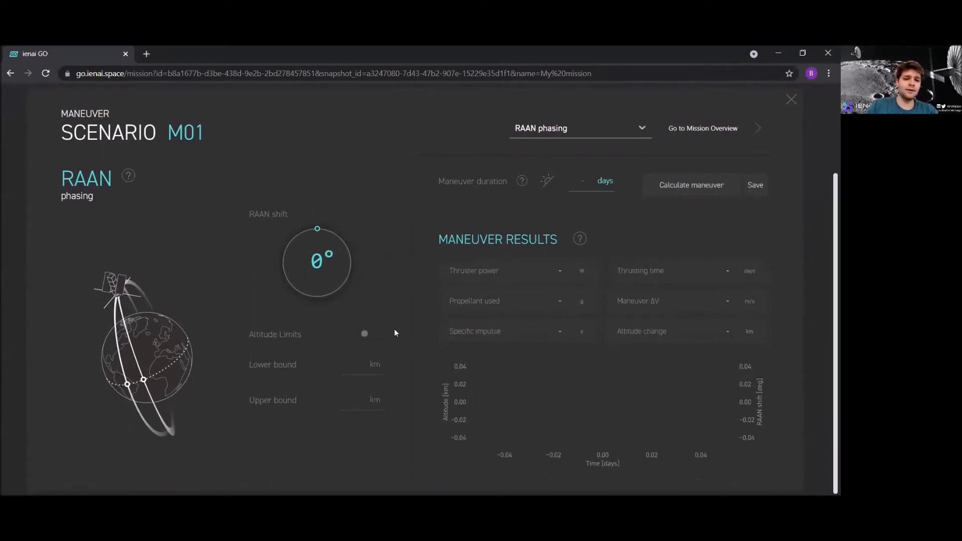
pyautogui.click(368, 334)
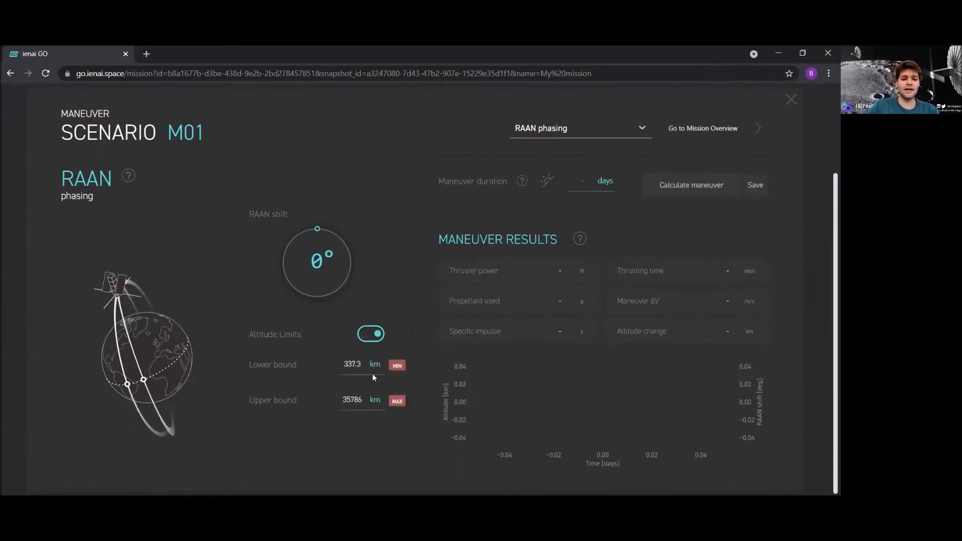
pyautogui.moveTo(365, 399); pyautogui.dragTo(310, 403)
pyautogui.write('800')
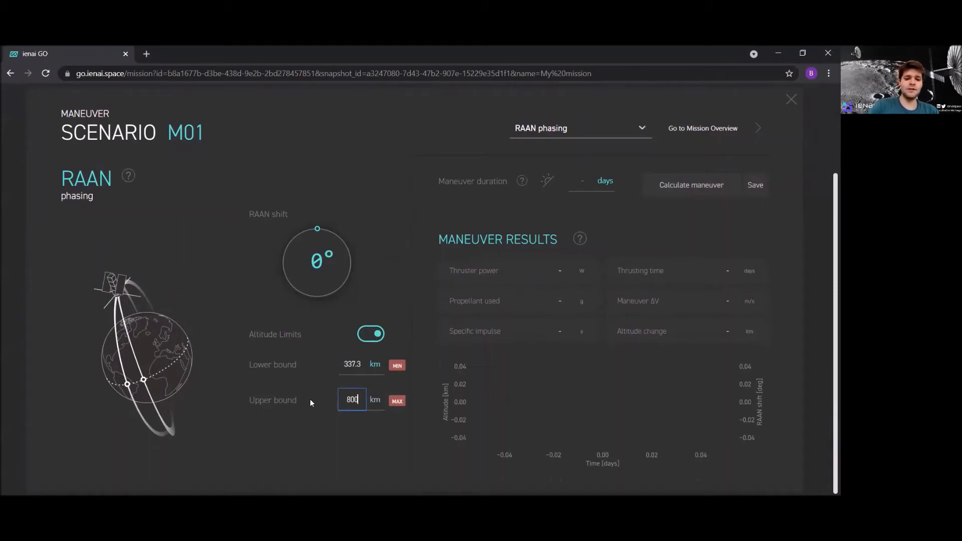
pyautogui.press('Return')
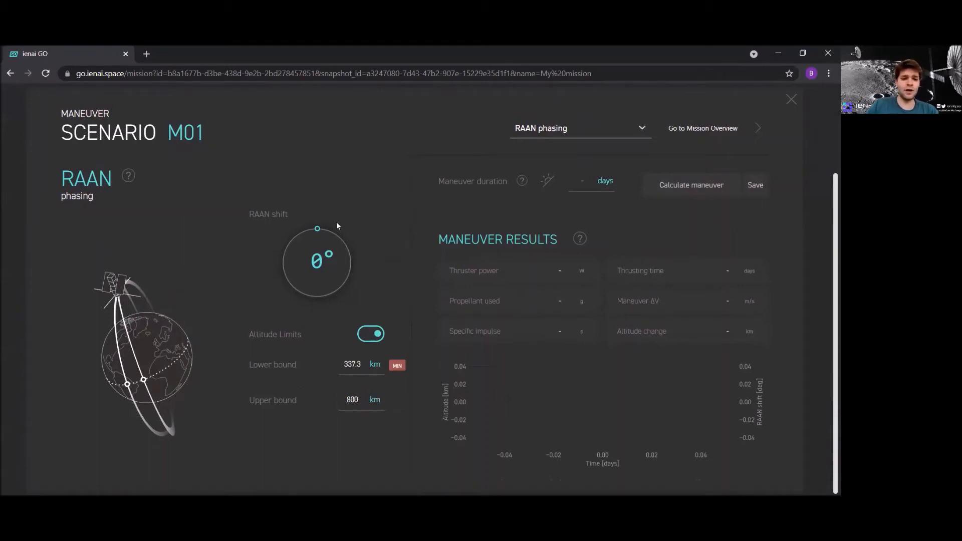
# - Set the RAAN shift to 25°, calculate the maneuver and review its results and plot
pyautogui.moveTo(316, 228); pyautogui.dragTo(331, 232)
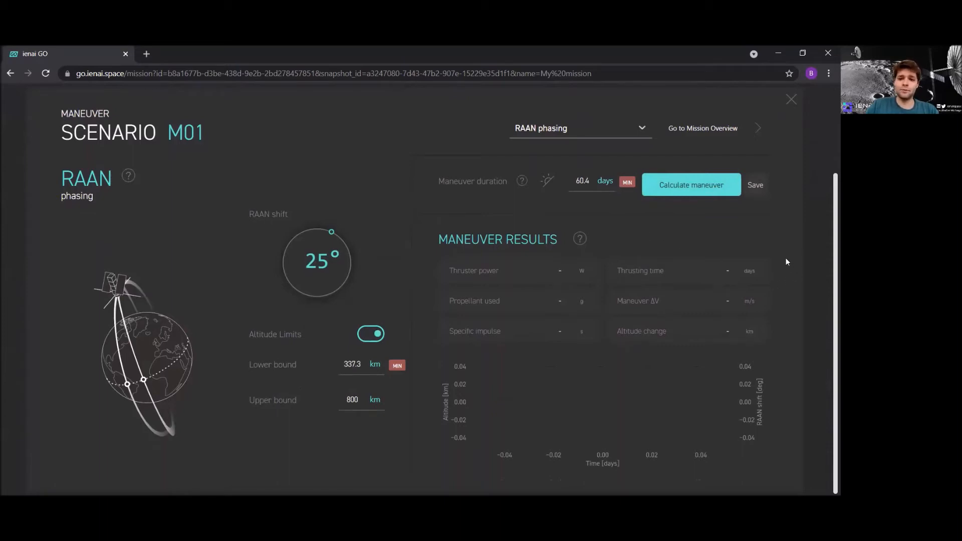
pyautogui.click(694, 192)
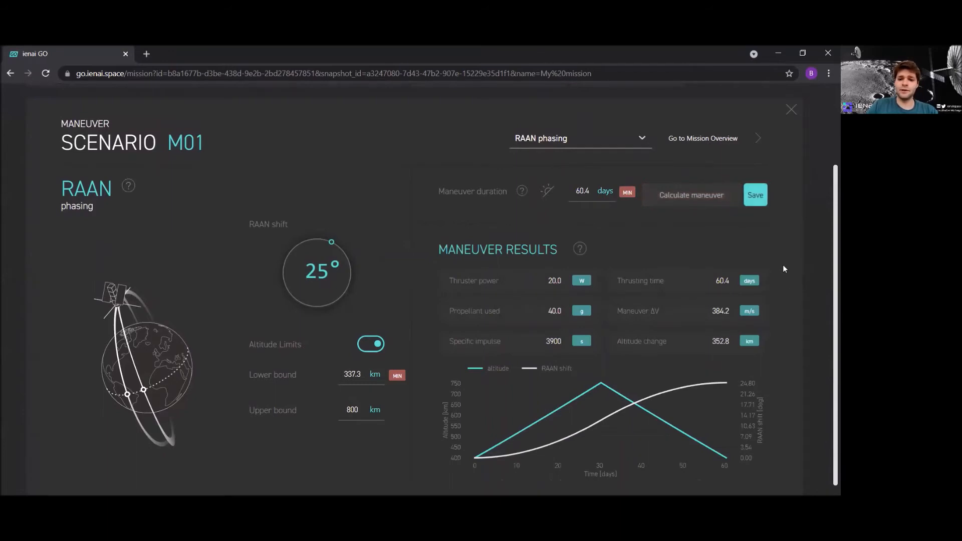
pyautogui.scroll(-1, 781, 265)
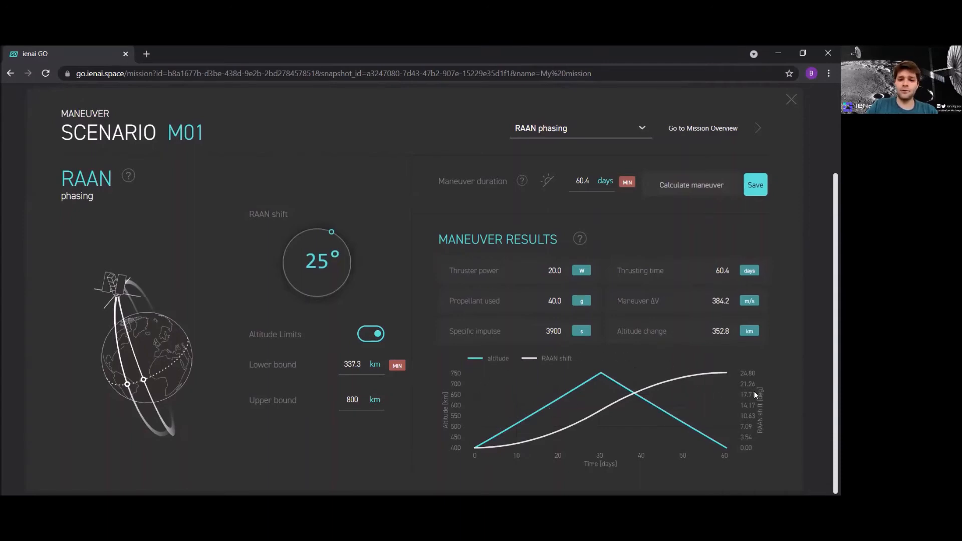
pyautogui.scroll(1, 778, 402)
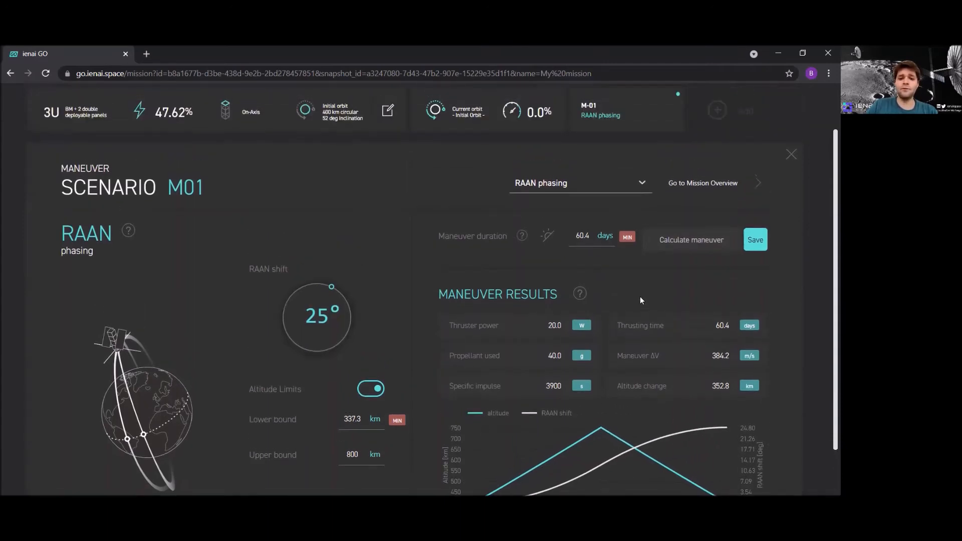
# - Set the RAAN phasing maneuver's duration to 100 days, recalculate it, review the results and save the maneuver
pyautogui.moveTo(595, 236); pyautogui.dragTo(573, 235)
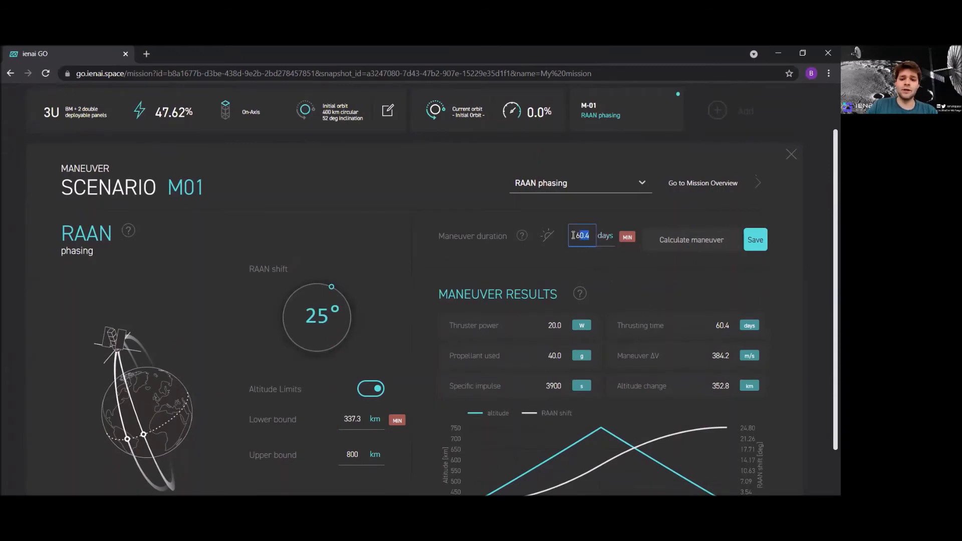
pyautogui.write('100')
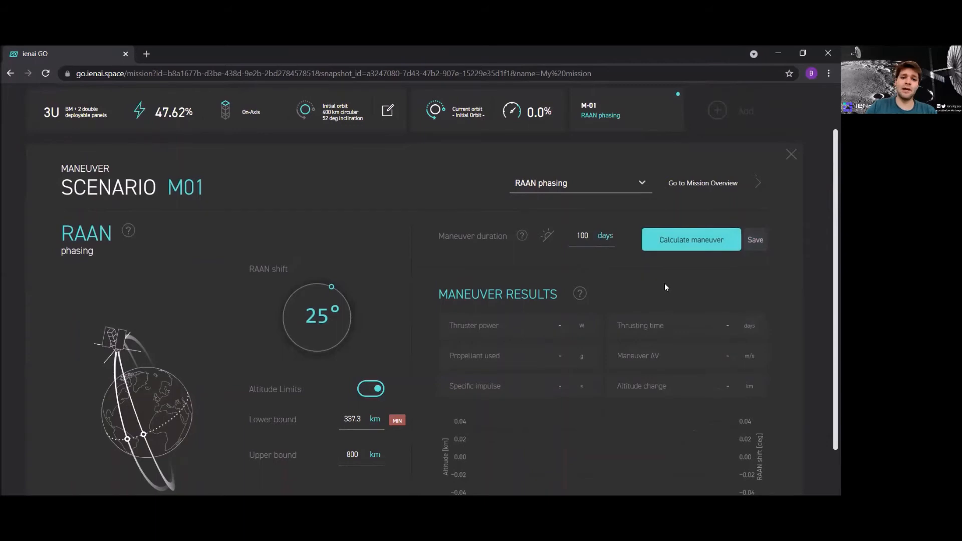
pyautogui.click(691, 245)
pyautogui.scroll(-1, 760, 281)
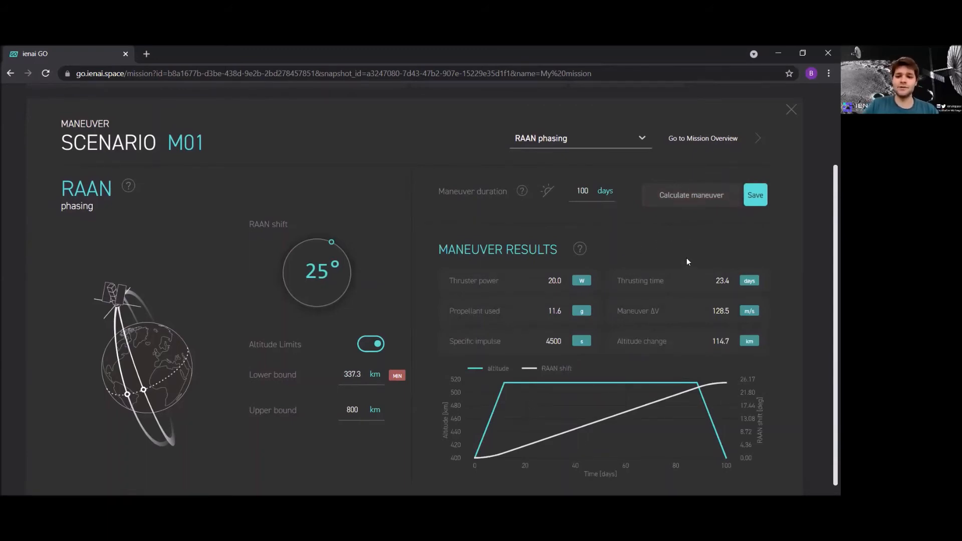
pyautogui.scroll(2, 791, 302)
pyautogui.click(758, 295)
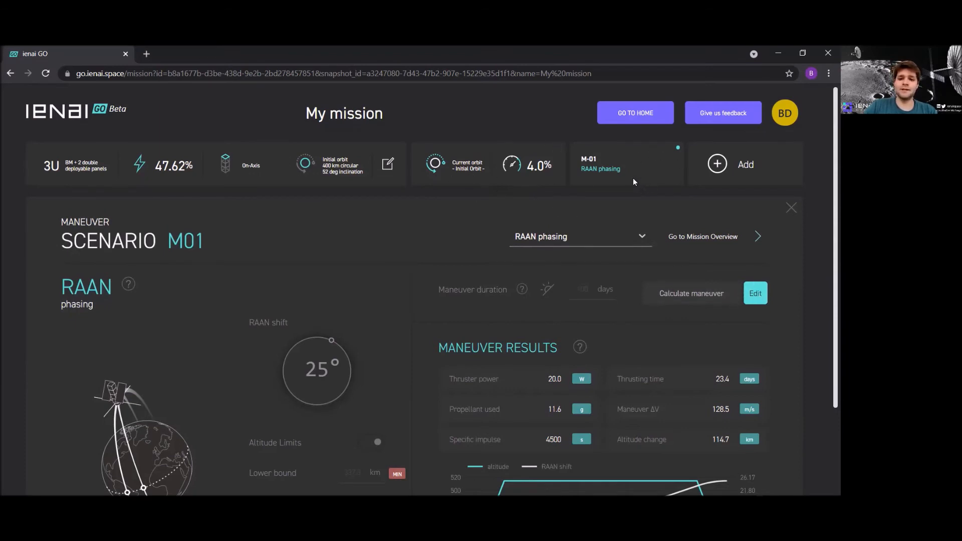
# - Add a second maneuver, M02, to the mission and choose Deorbit as its scenario
pyautogui.click(718, 169)
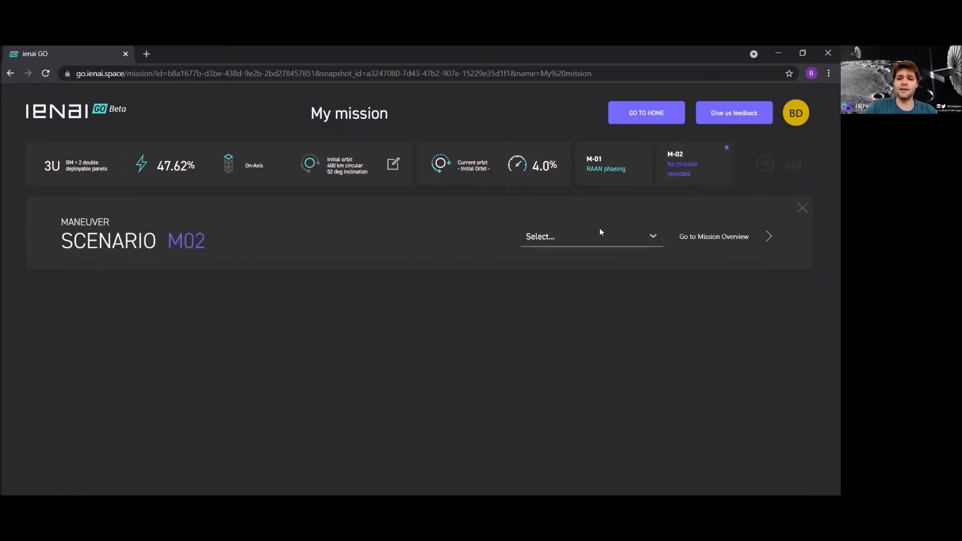
pyautogui.click(603, 229)
pyautogui.click(565, 366)
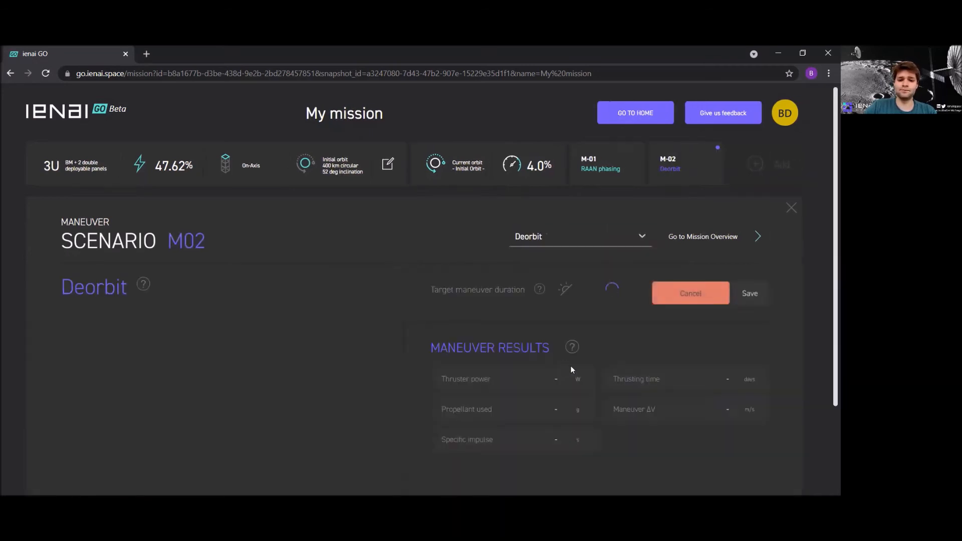
# - Calculate the deorbit maneuver with the minimum target duration, review its results and save it
pyautogui.scroll(-1, 386, 271)
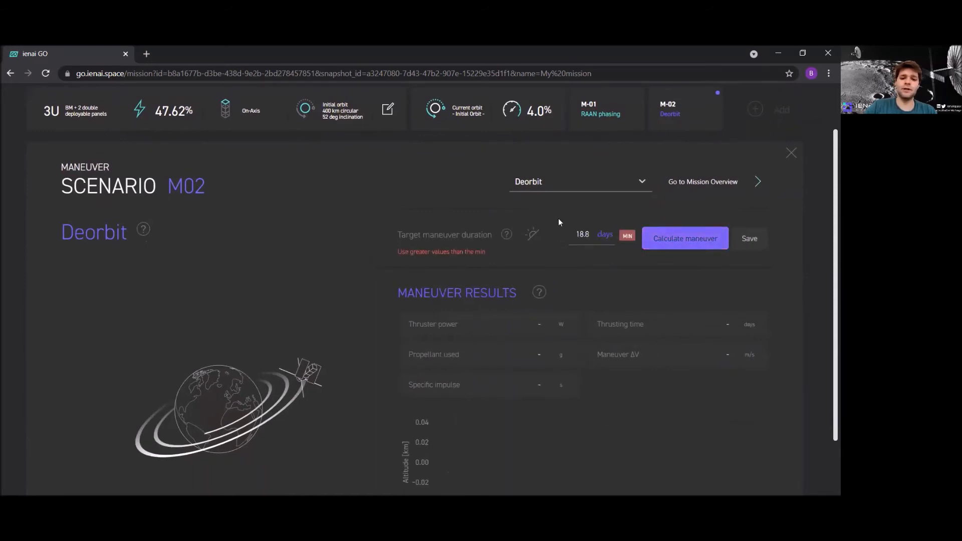
pyautogui.click(680, 245)
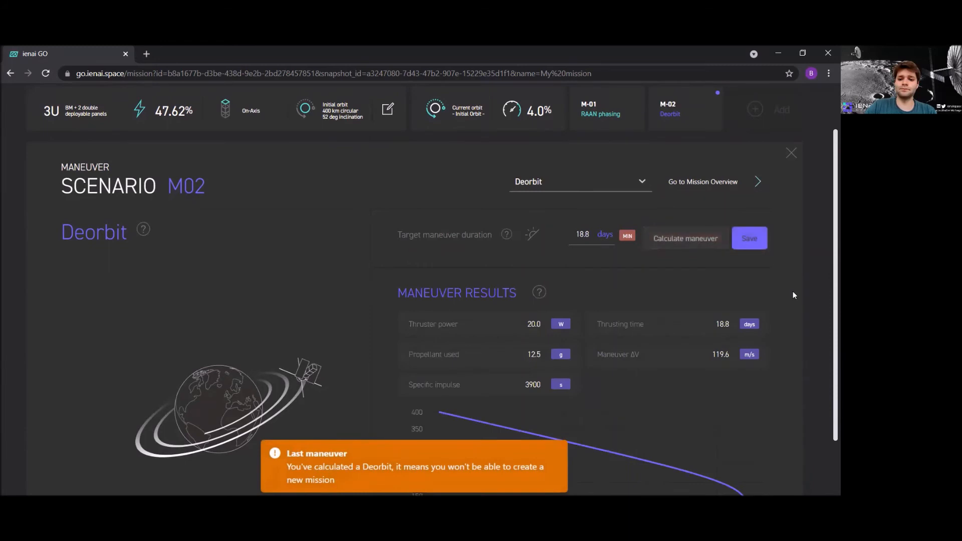
pyautogui.scroll(-1, 793, 295)
pyautogui.scroll(2, 792, 310)
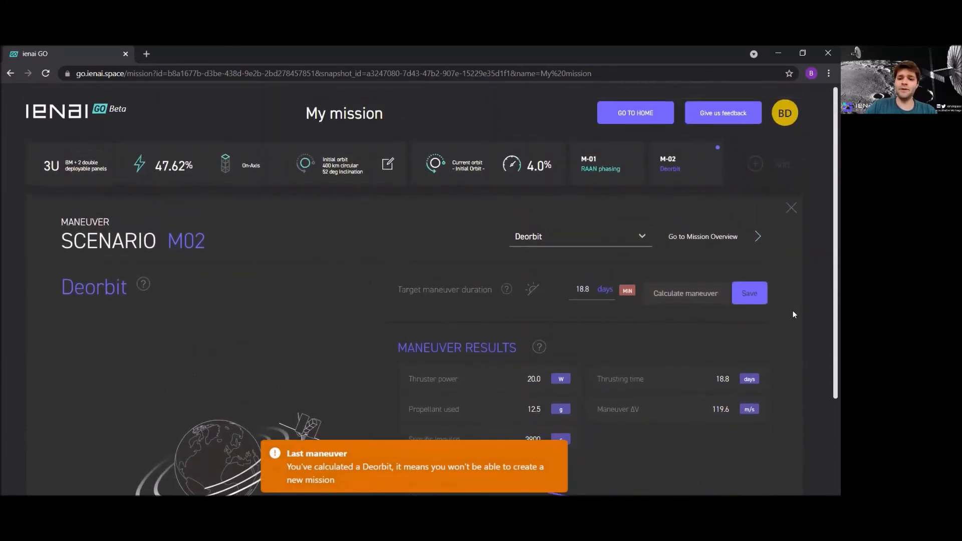
pyautogui.click(754, 298)
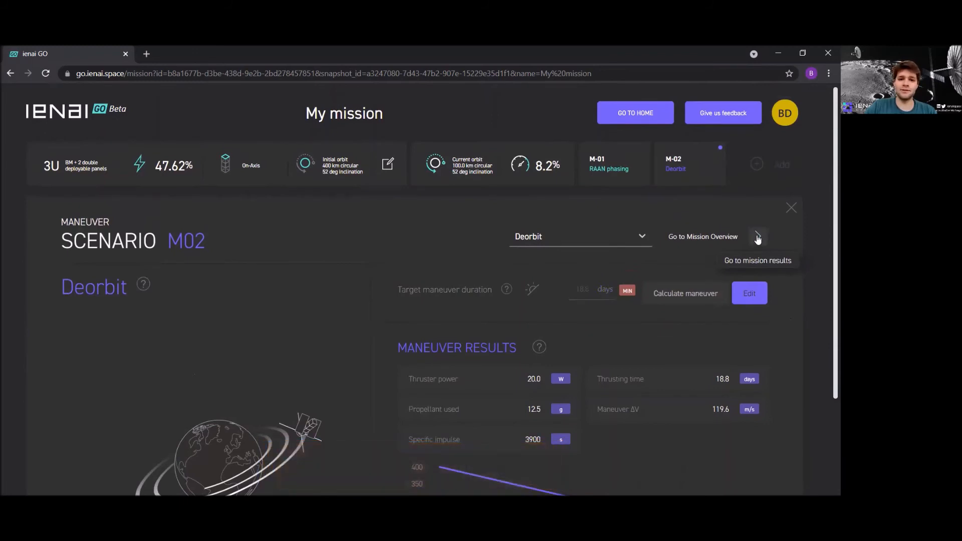
# - Open the mission overview and compare the maneuvers in the table view, returning to the graphical view
pyautogui.click(757, 238)
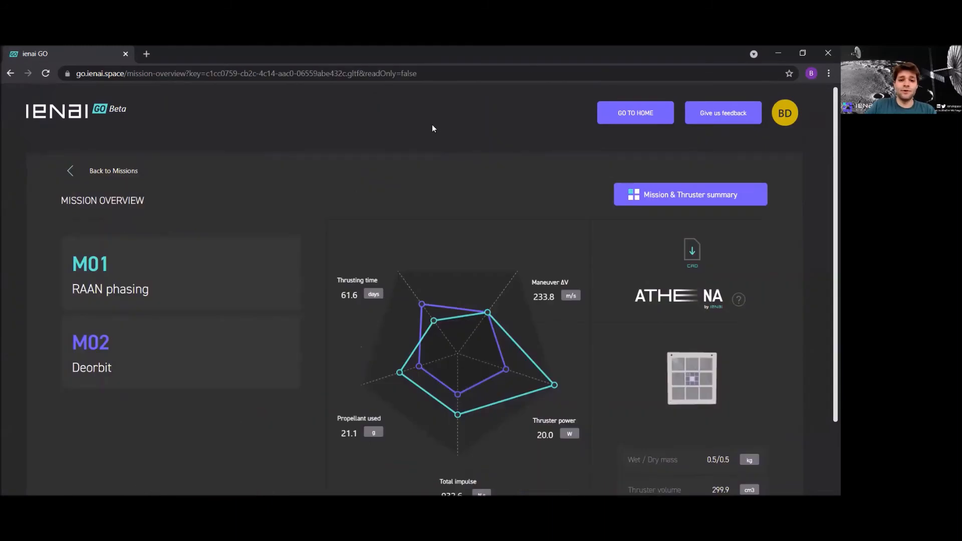
pyautogui.scroll(-2, 471, 201)
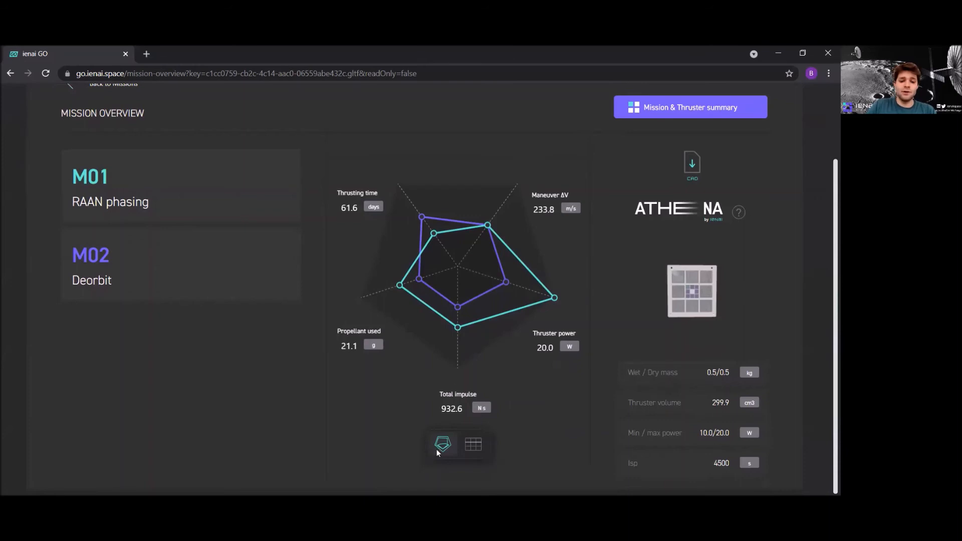
pyautogui.click(473, 444)
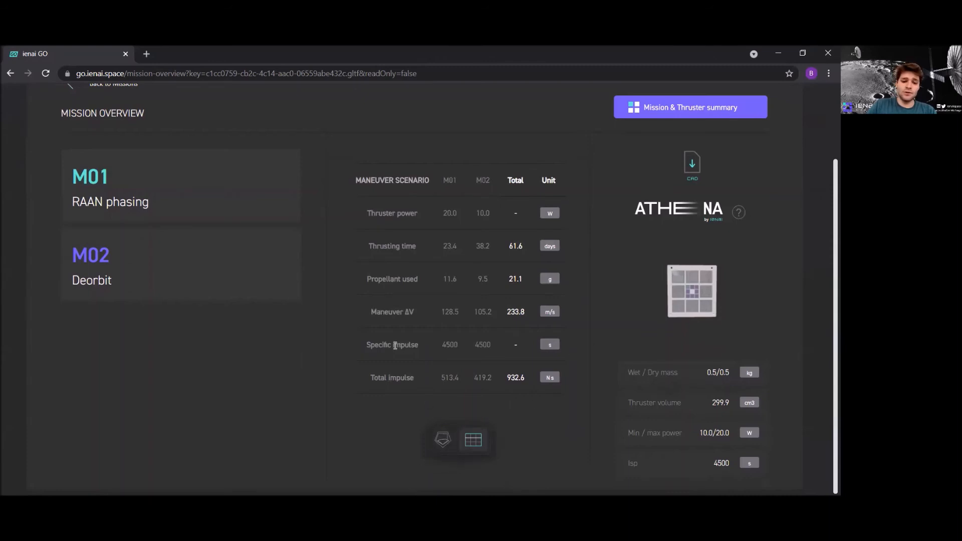
pyautogui.click(443, 440)
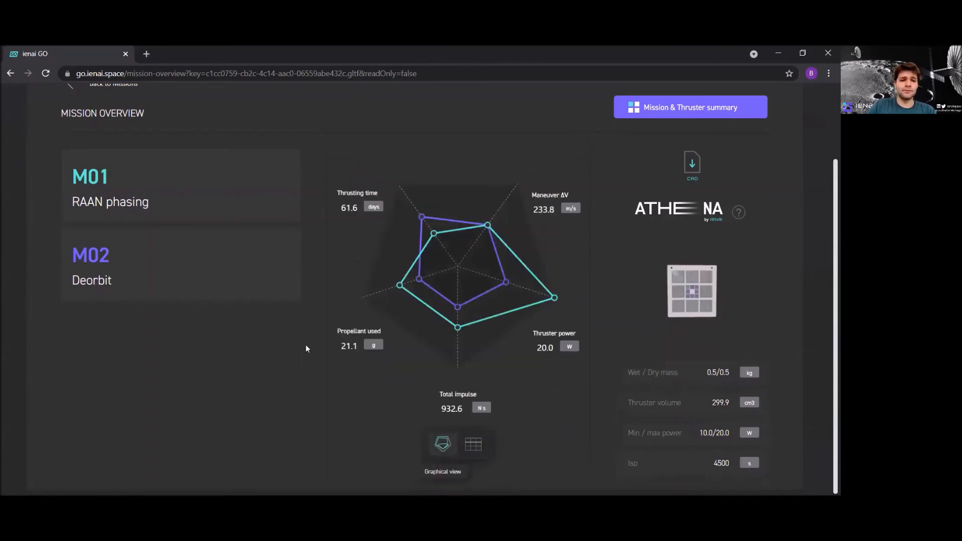
# - Review the duration, requirements and results of maneuver M01 in the overview, and view its altitude and RAAN shift plot
pyautogui.click(206, 185)
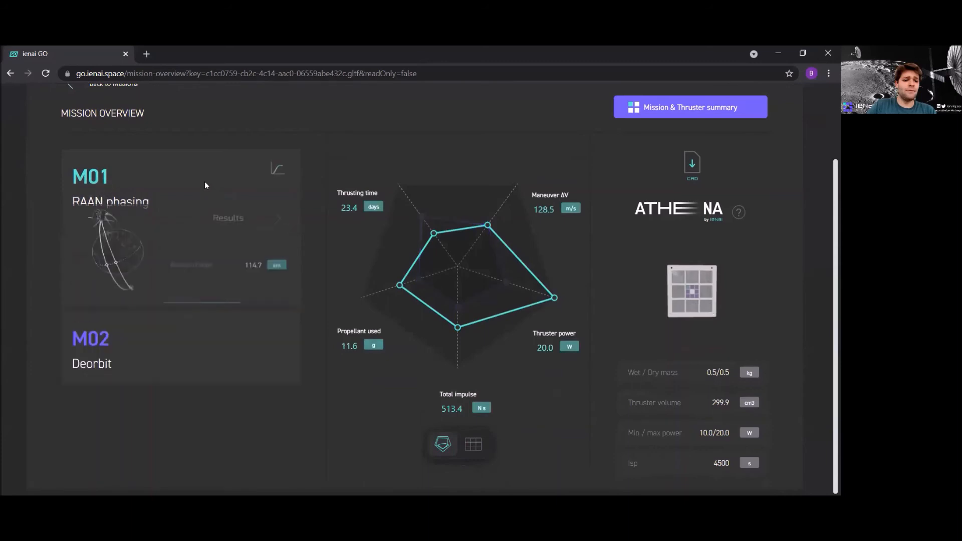
pyautogui.click(277, 228)
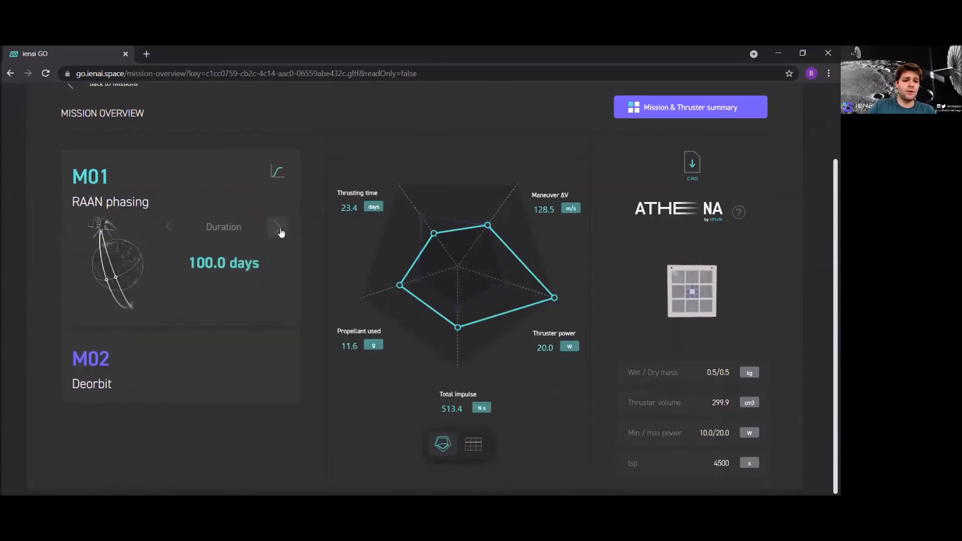
pyautogui.click(278, 229)
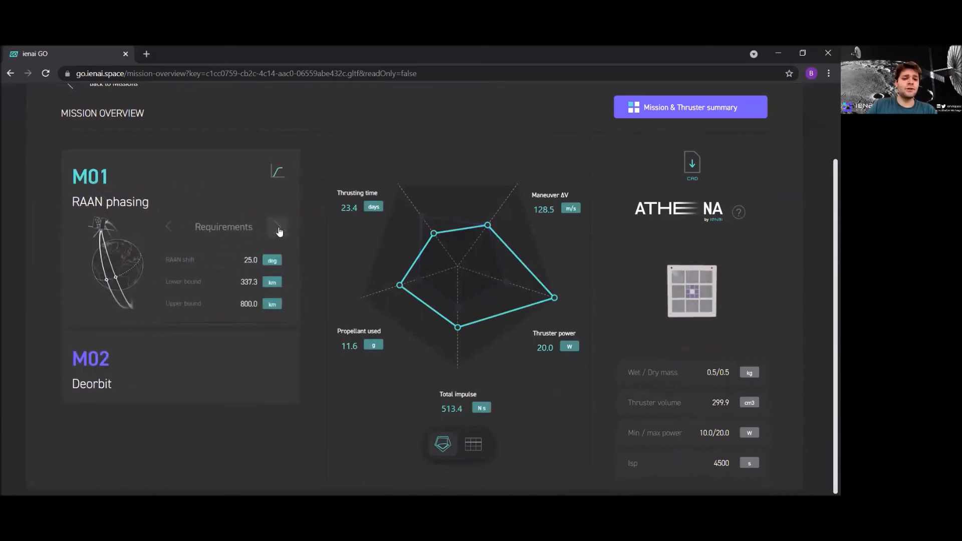
pyautogui.click(278, 230)
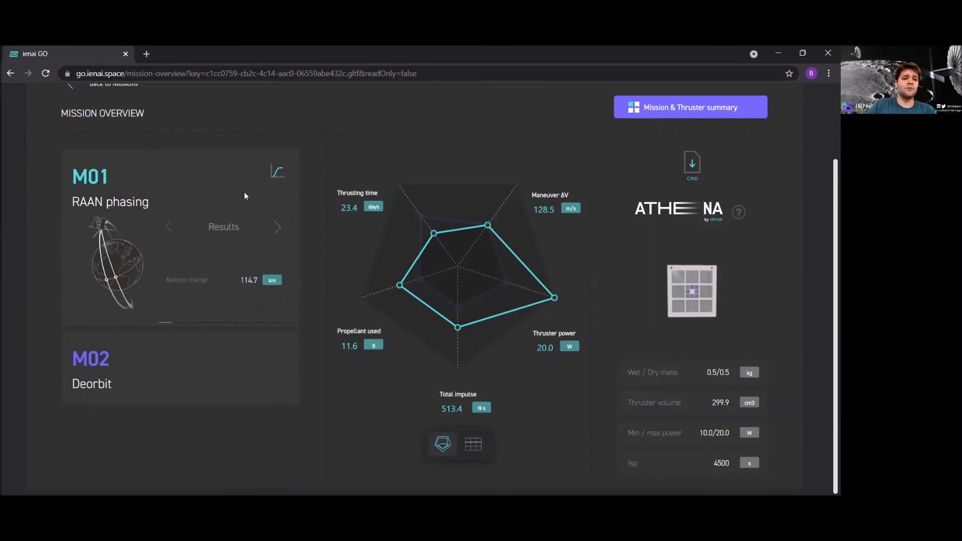
pyautogui.click(276, 176)
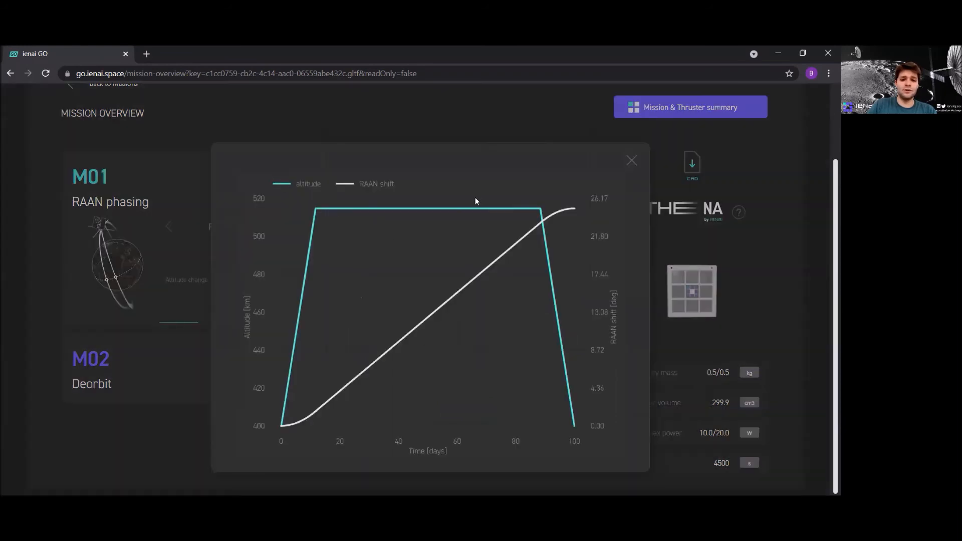
pyautogui.click(631, 162)
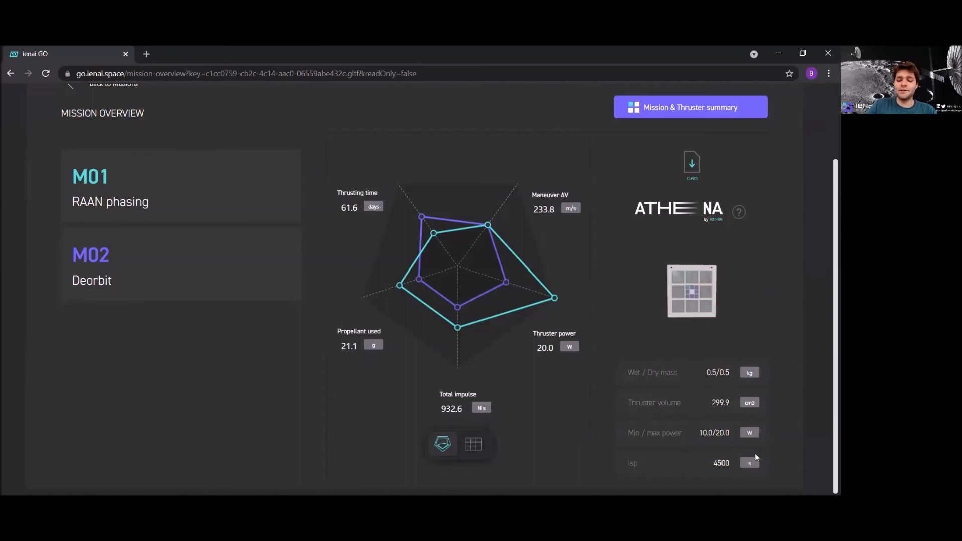
# - Rotate the ATHENA thruster's 3D model to inspect it, and request the mission and thruster summary
pyautogui.moveTo(696, 296); pyautogui.dragTo(742, 311)
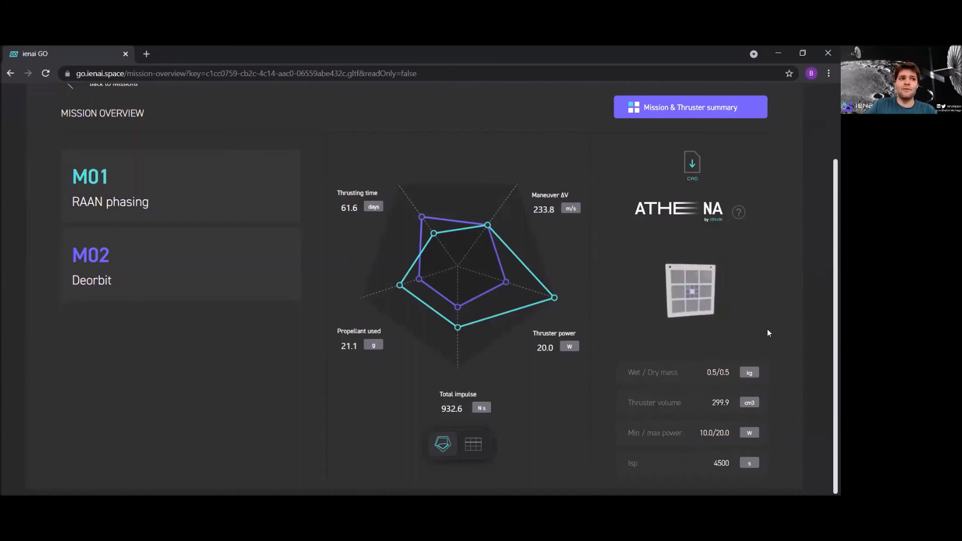
pyautogui.scroll(1, 747, 196)
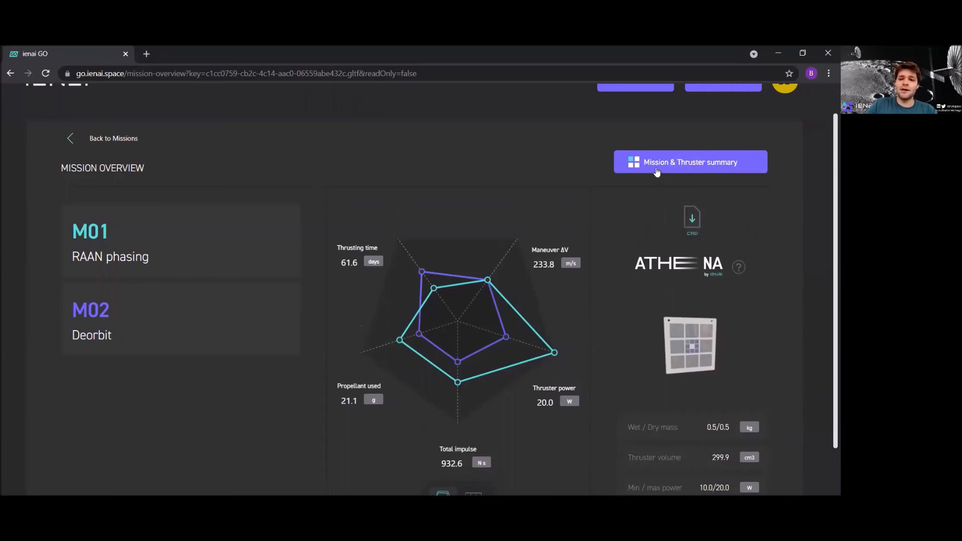
pyautogui.click(697, 169)
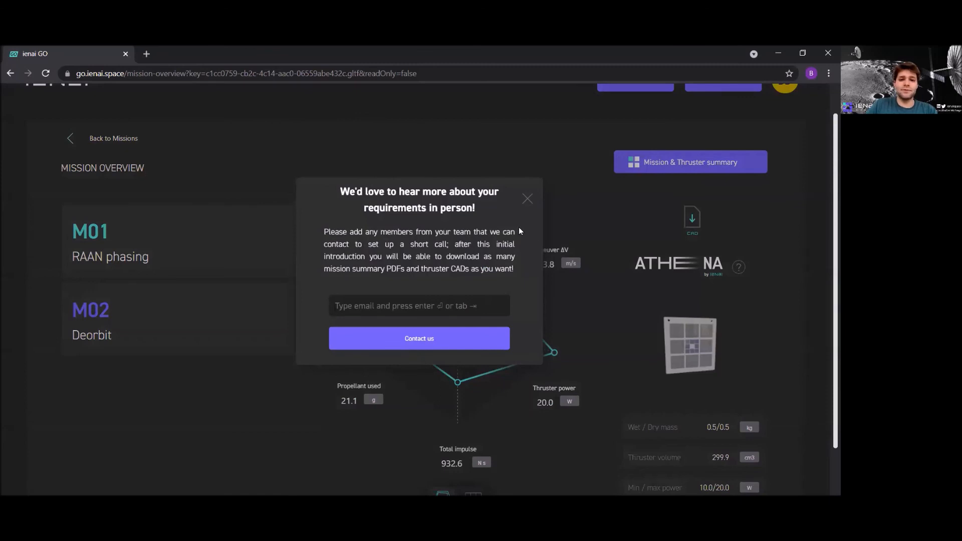